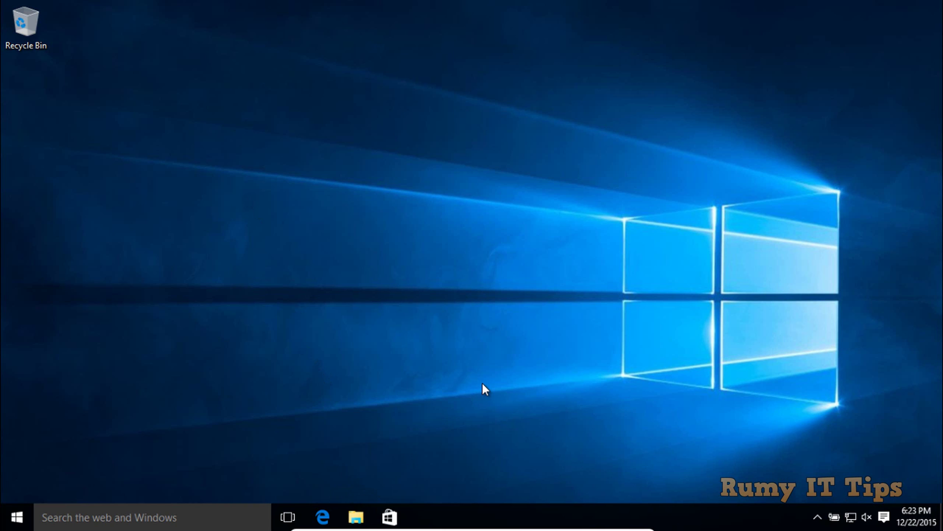
Step: Open a maximized File Explorer window and browse to C:\Program Files
key("super+e")
left_click(819, 61)
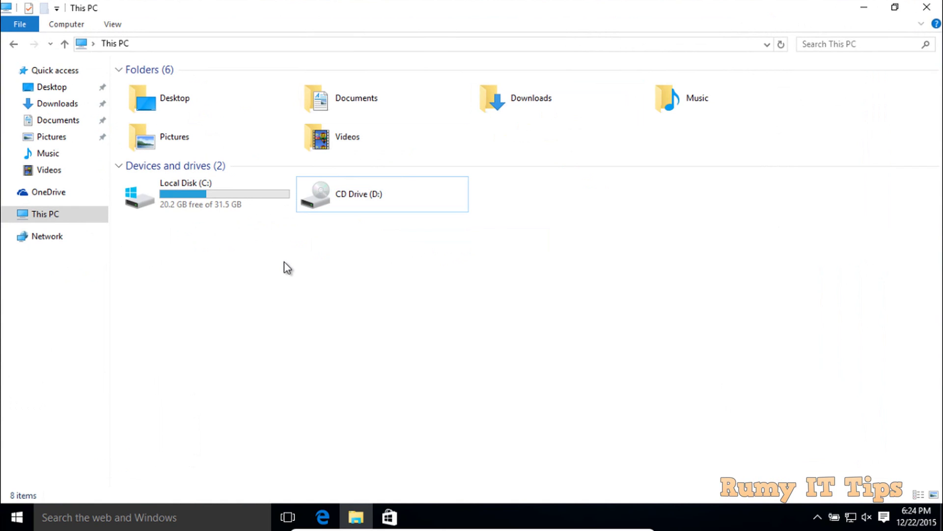
double_click(226, 196)
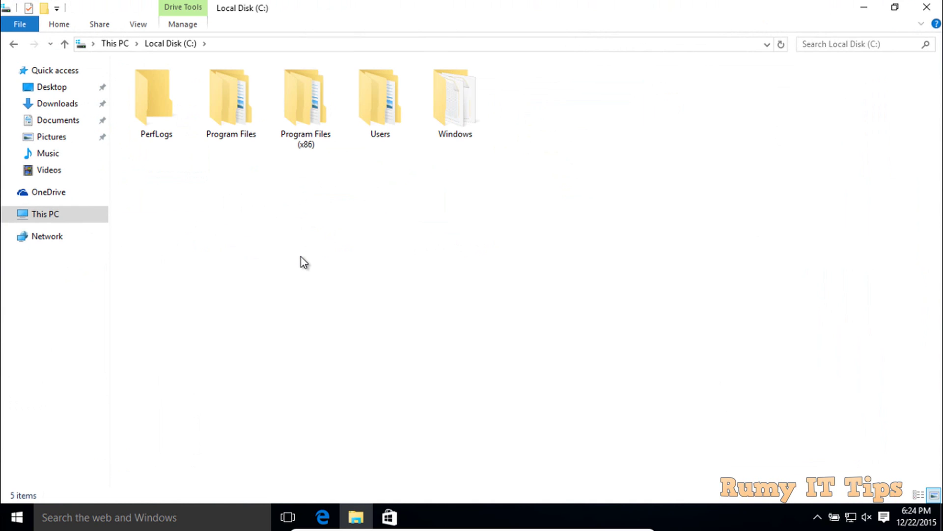
left_click(243, 125)
double_click(243, 125)
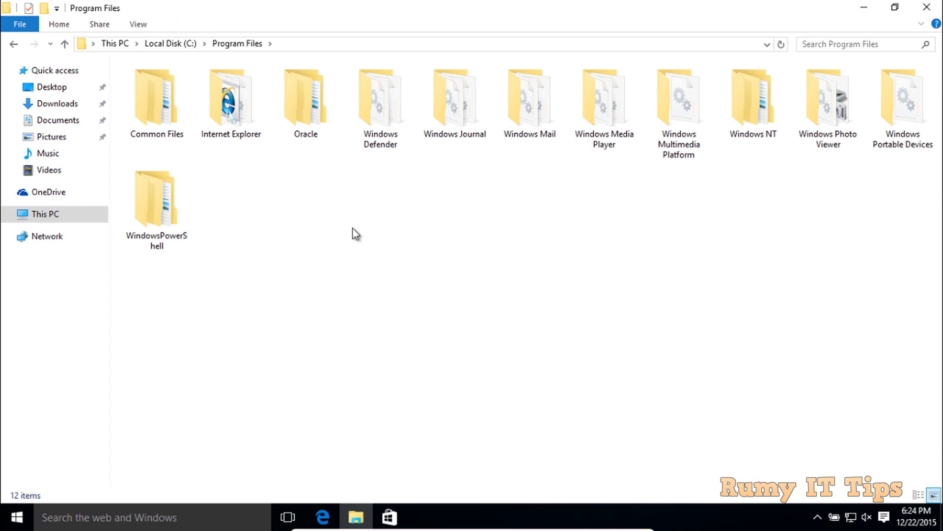
Step: Turn on Hidden items so WindowsApps and Uninstall Information appear in Program Files
left_click(132, 25)
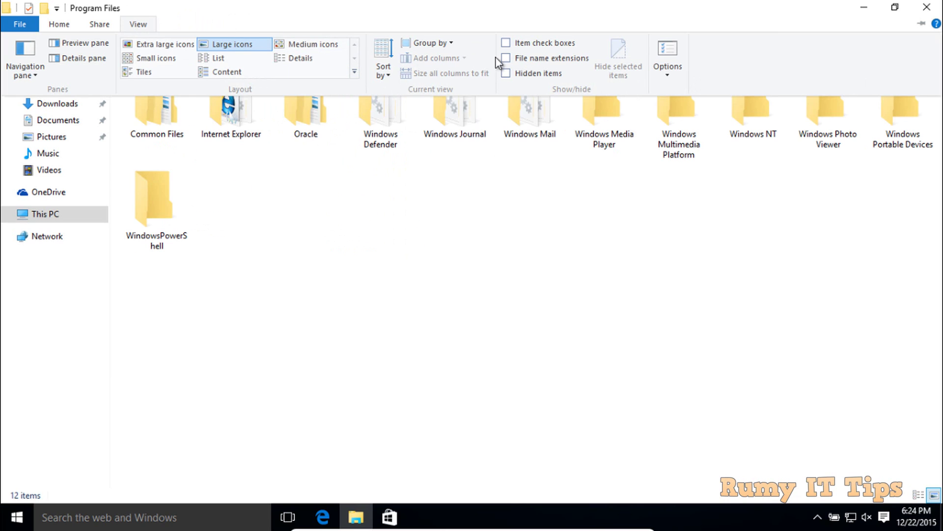
left_click(521, 75)
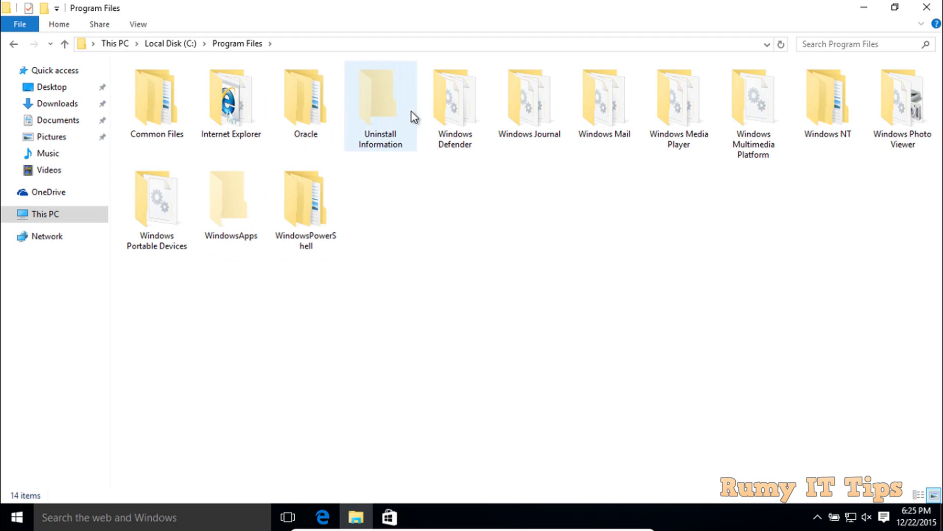
Step: Attempt to open WindowsApps, continue past the prompt, then follow the security tab link after denial
left_click(221, 231)
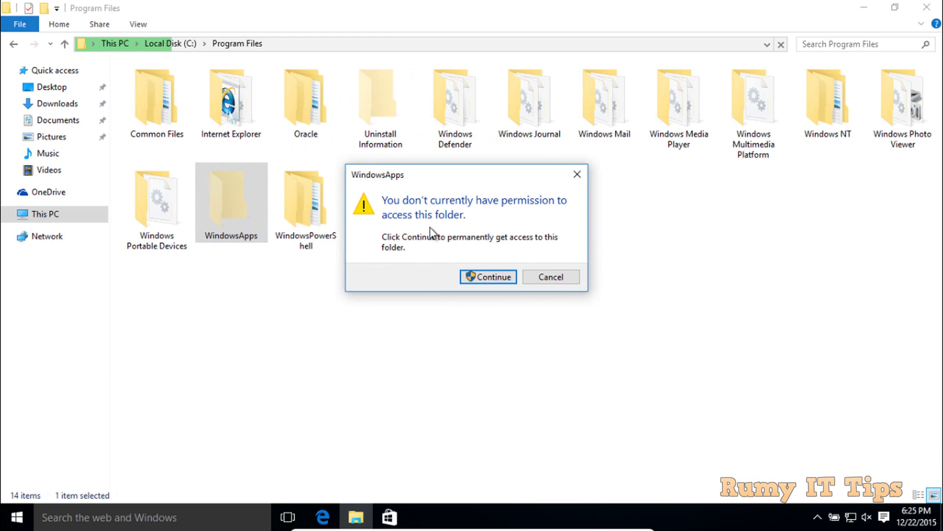
left_click(496, 277)
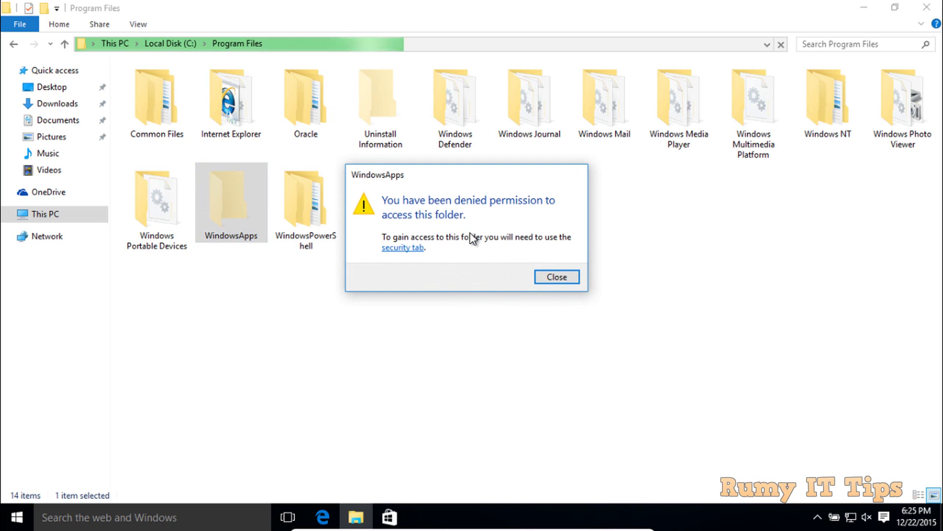
left_click(410, 247)
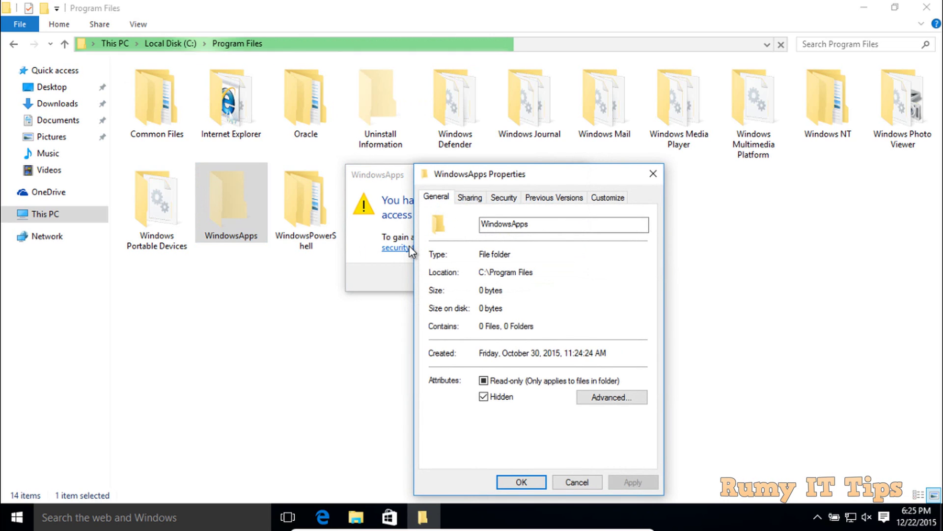
Step: Go from the WindowsApps Security tab into Advanced settings to change the owner
left_click(508, 200)
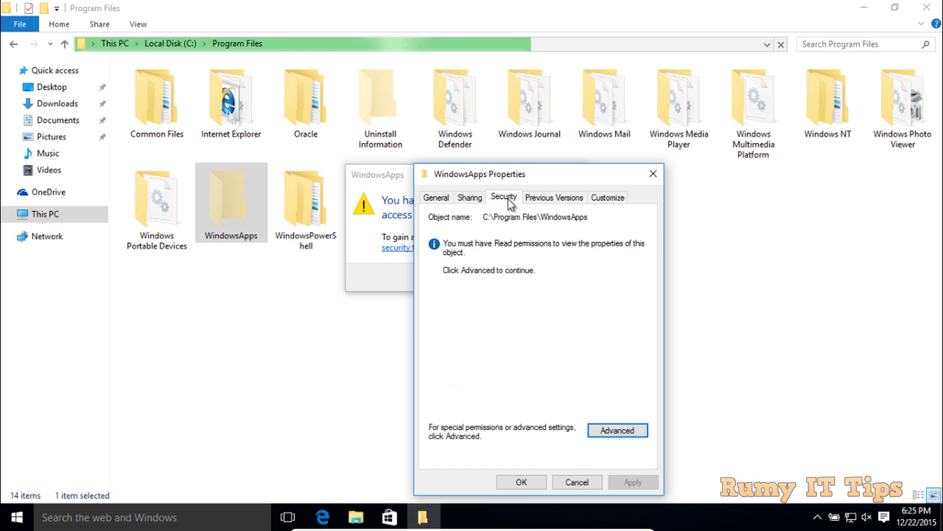
left_click_drag(502, 171, 485, 140)
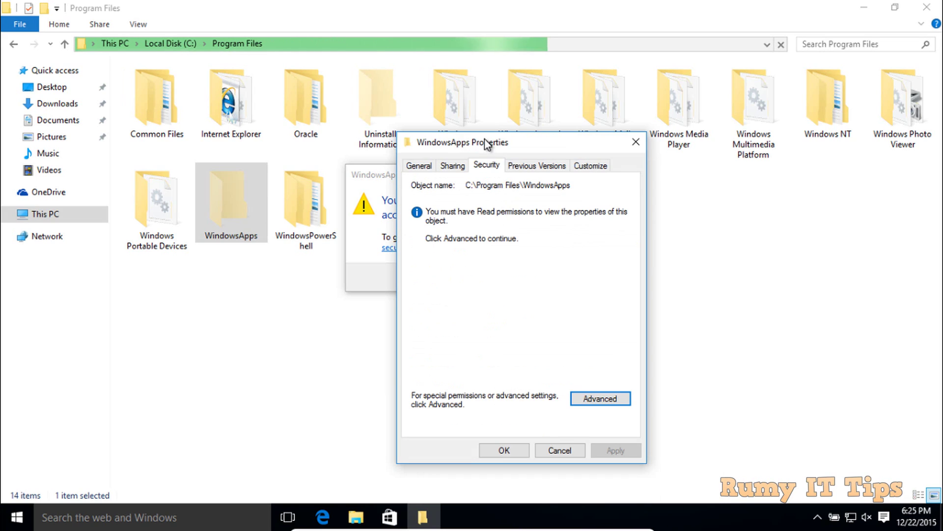
left_click(621, 397)
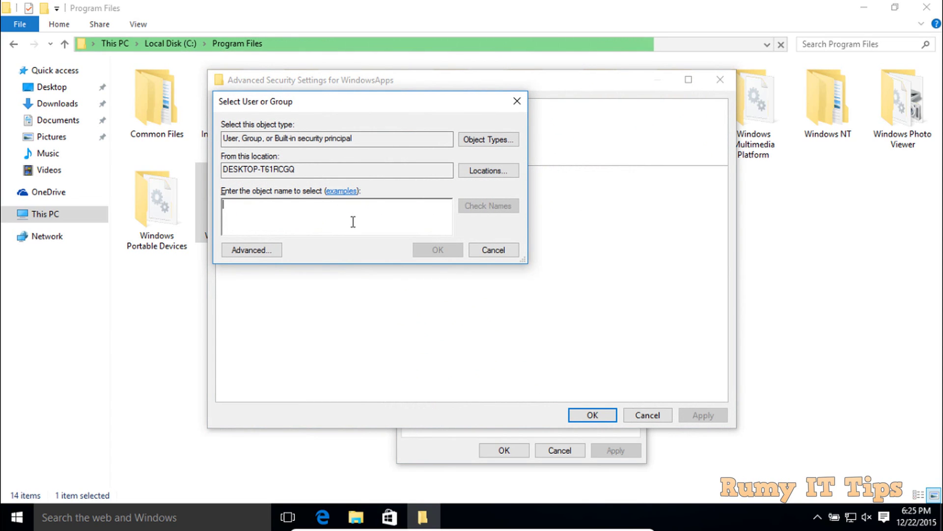
Step: Find the user's own account via Check Names and Find Now, and confirm it as owner
type("rumyittips")
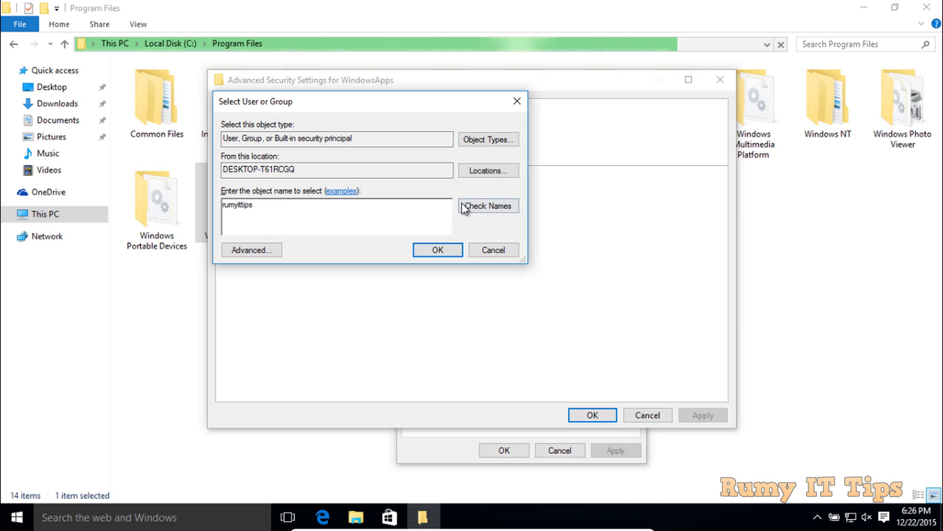
left_click(476, 205)
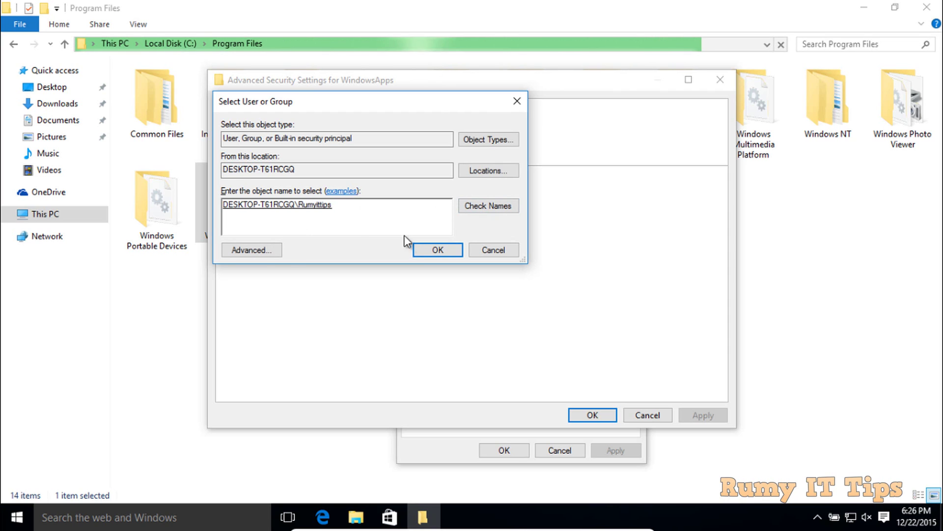
left_click(250, 252)
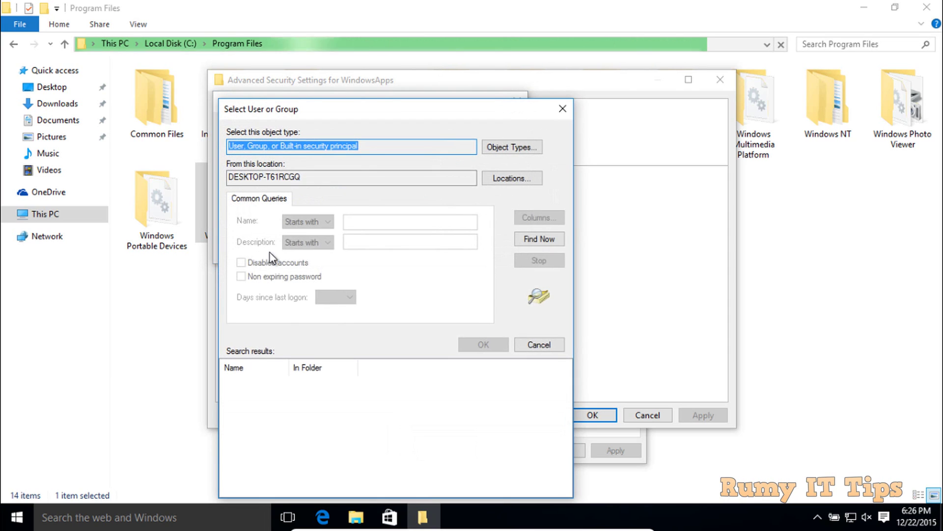
left_click(530, 243)
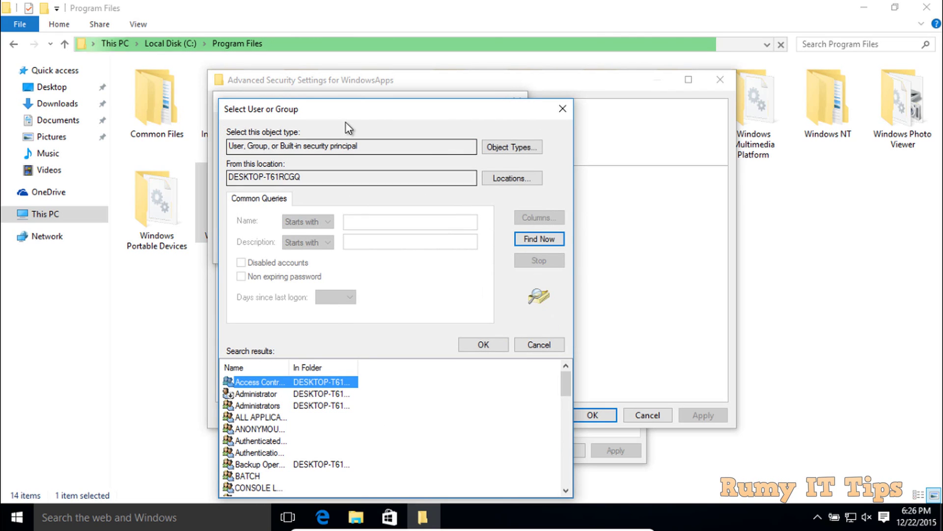
left_click_drag(343, 113, 341, 53)
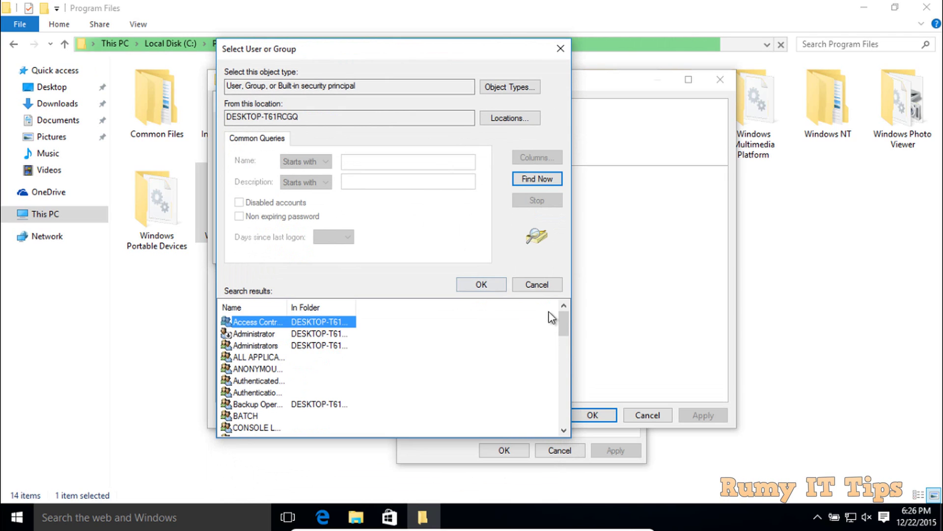
left_click_drag(564, 318, 572, 405)
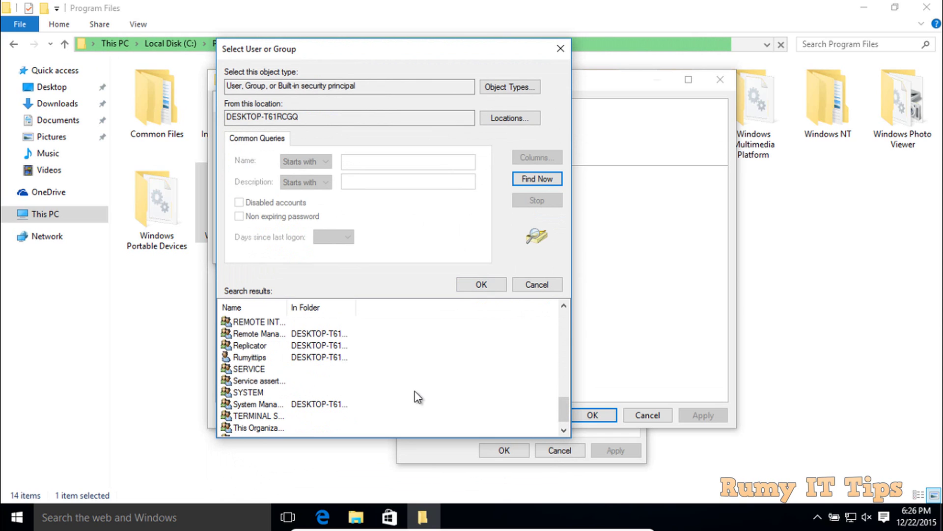
left_click(253, 359)
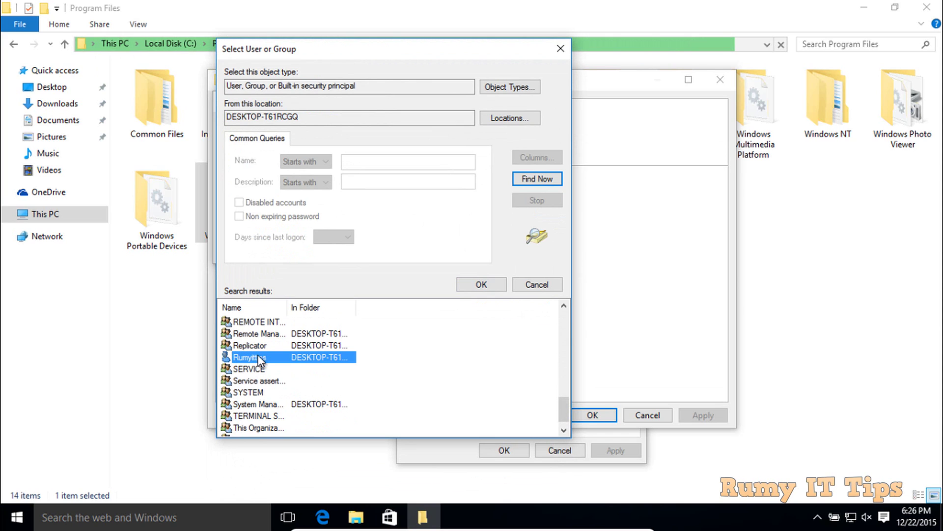
left_click(468, 284)
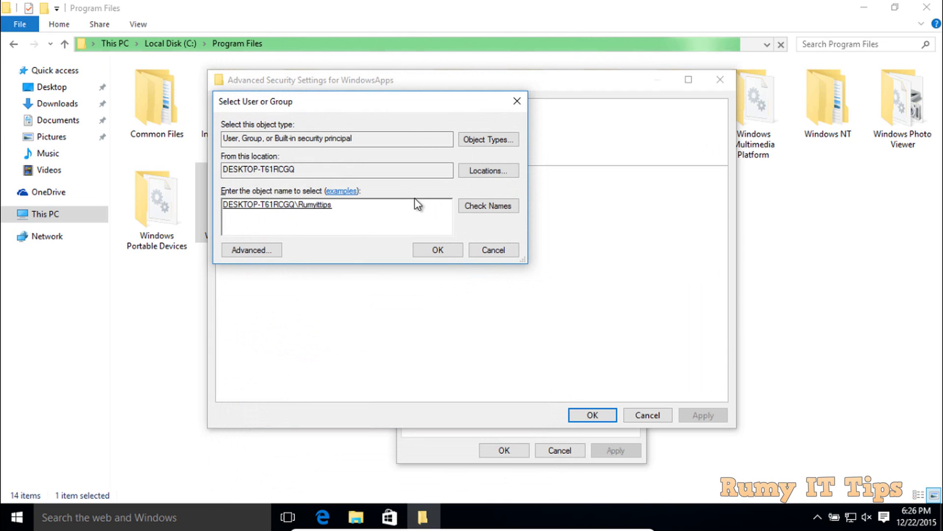
left_click(427, 248)
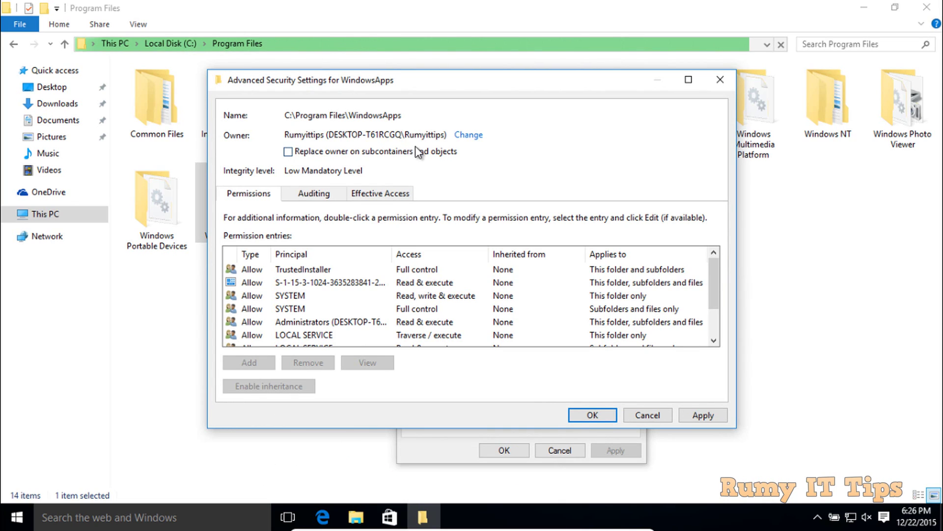
Step: Apply the ownership change to WindowsApps including all subfolders and files, acknowledging the notice
left_click(289, 152)
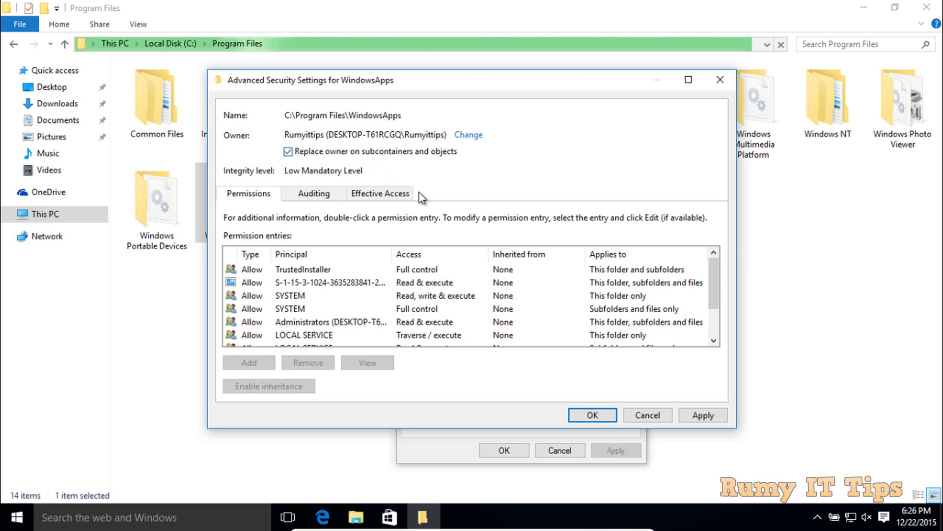
left_click(703, 415)
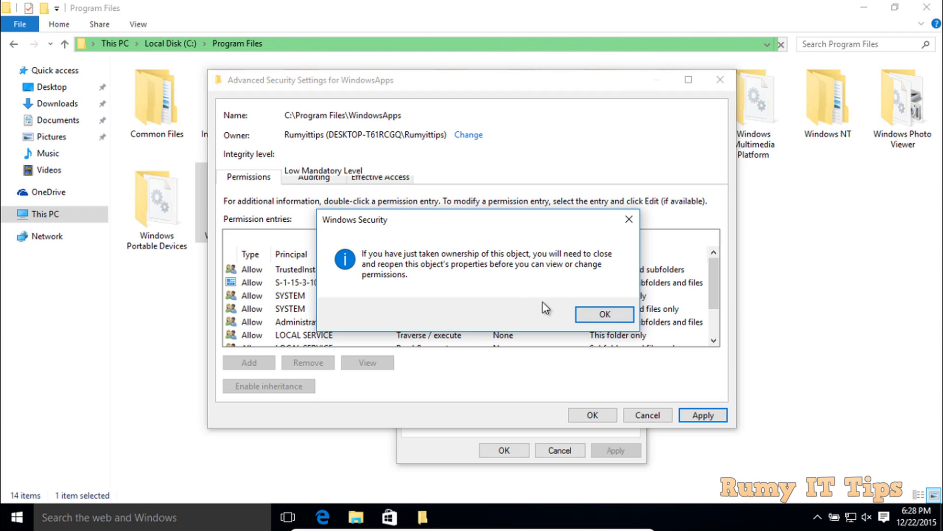
left_click(597, 317)
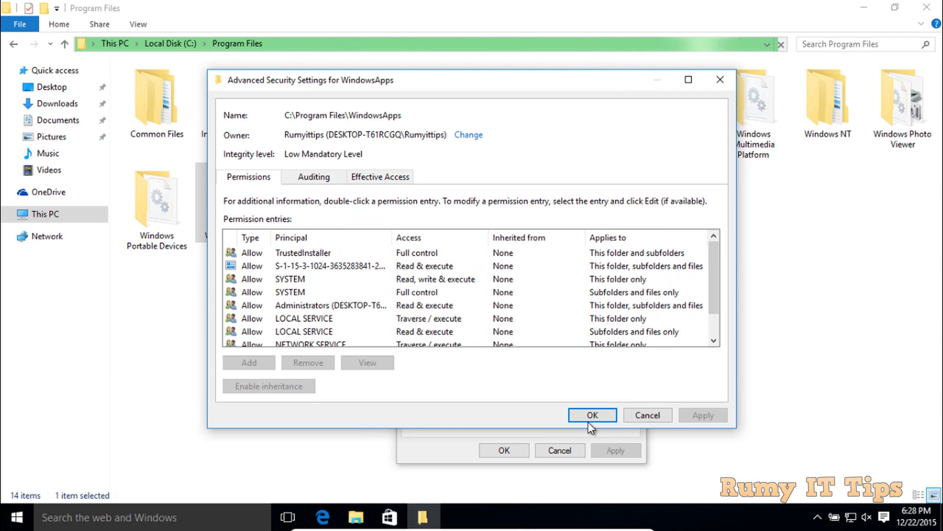
Step: Close Advanced Security Settings, WindowsApps Properties and the access-denied message
left_click(592, 415)
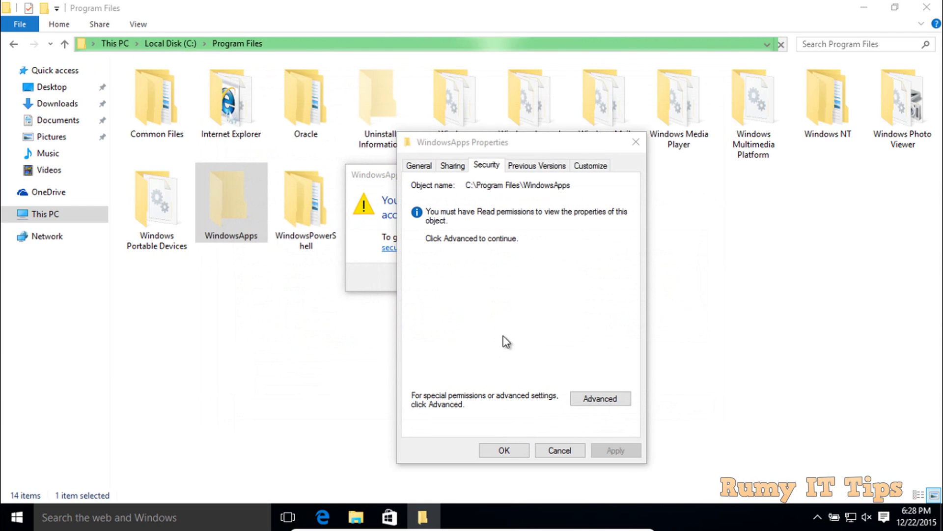
left_click(500, 450)
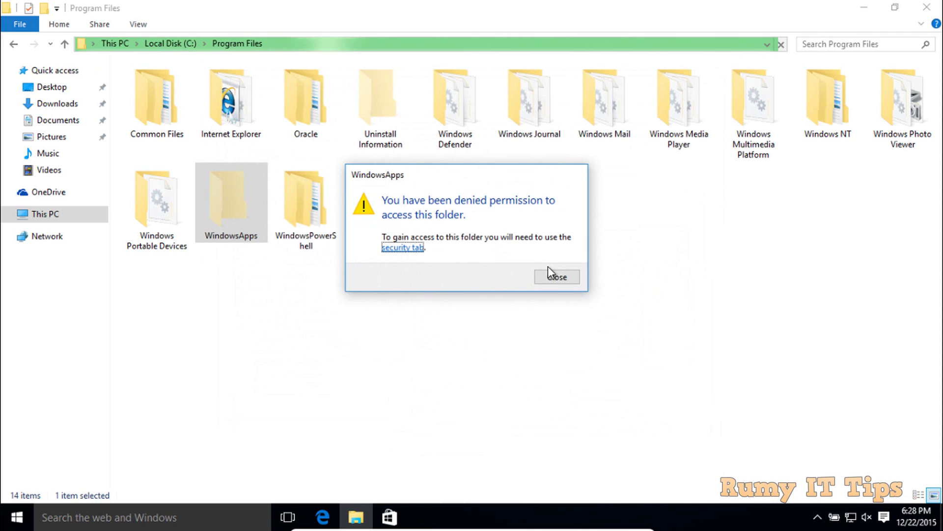
left_click(556, 276)
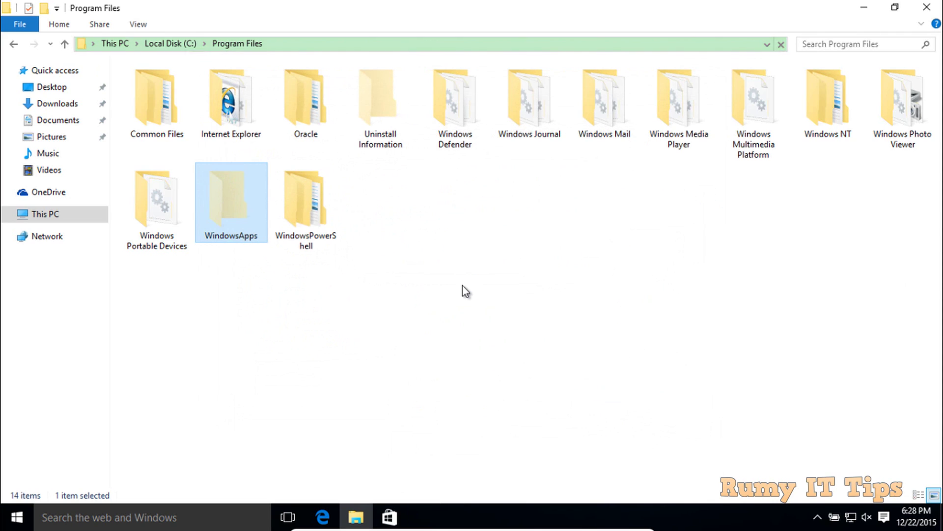
Step: Refresh the Program Files listing from its right-click menu
left_click(462, 285)
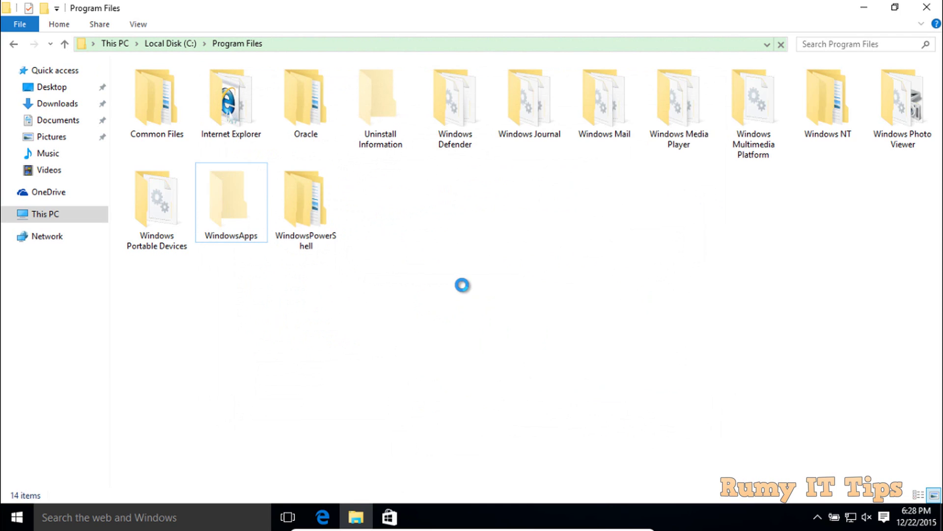
right_click(462, 285)
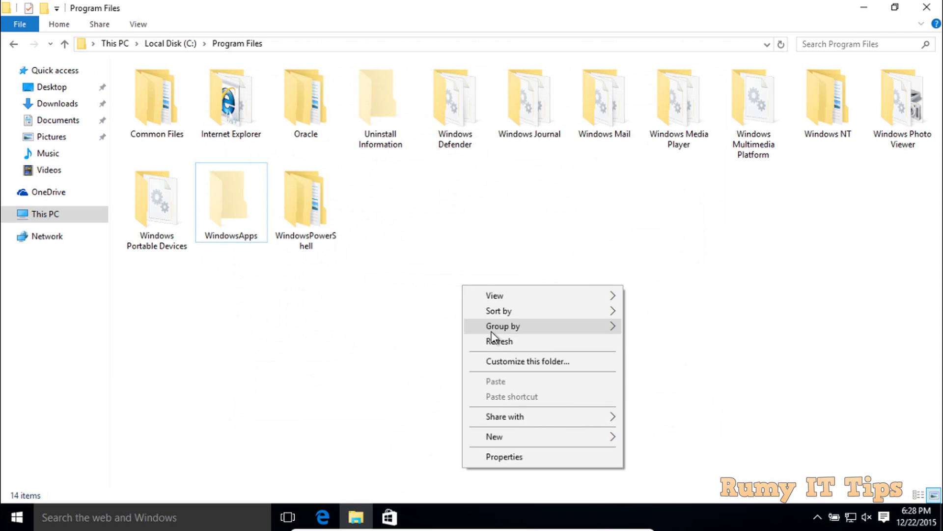
left_click(493, 346)
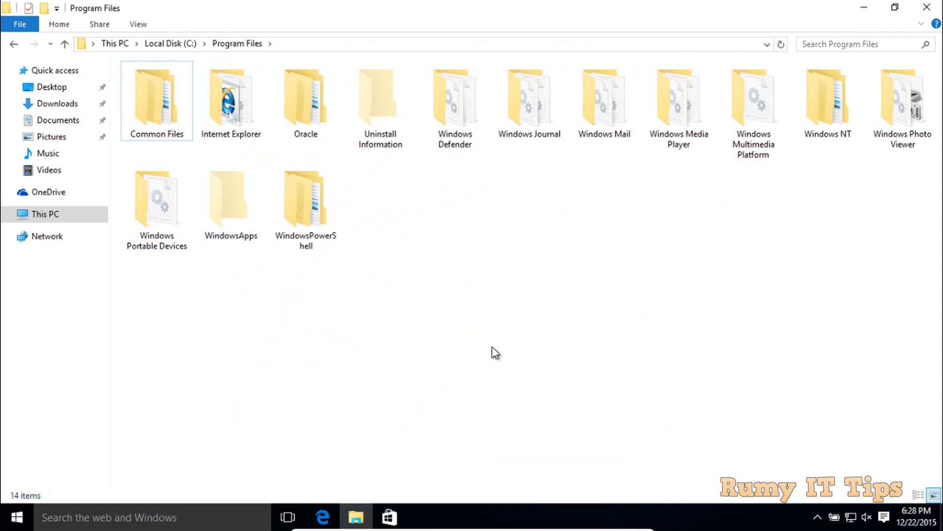
Step: Retry WindowsApps, cancel the permission prompt, and close the File Explorer window
double_click(240, 211)
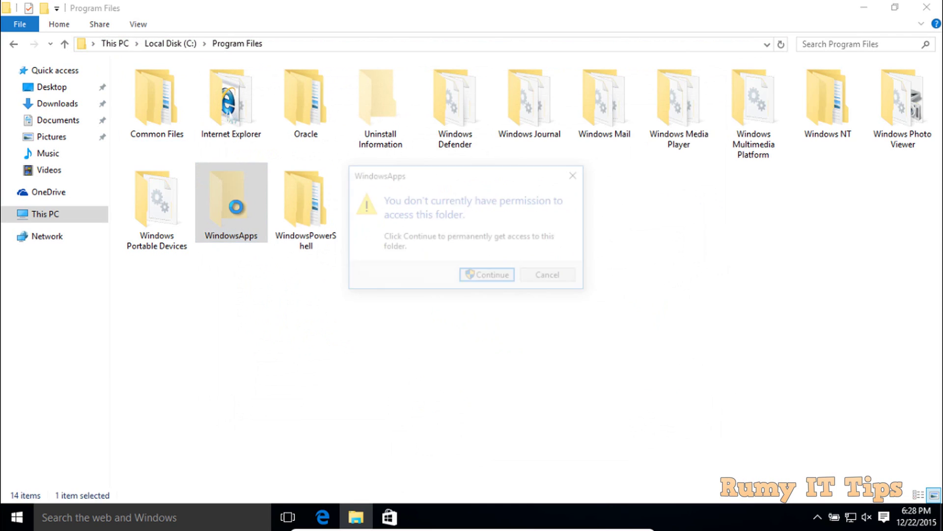
left_click(543, 276)
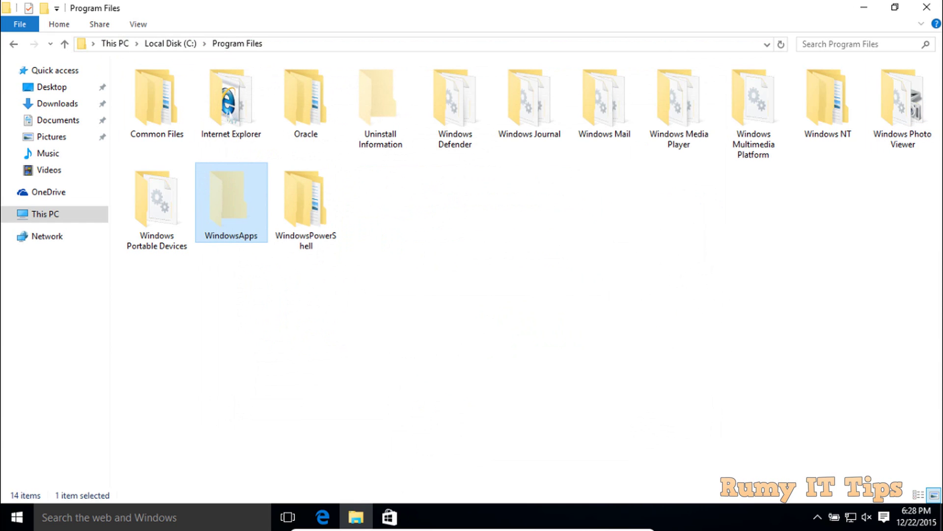
left_click(927, 7)
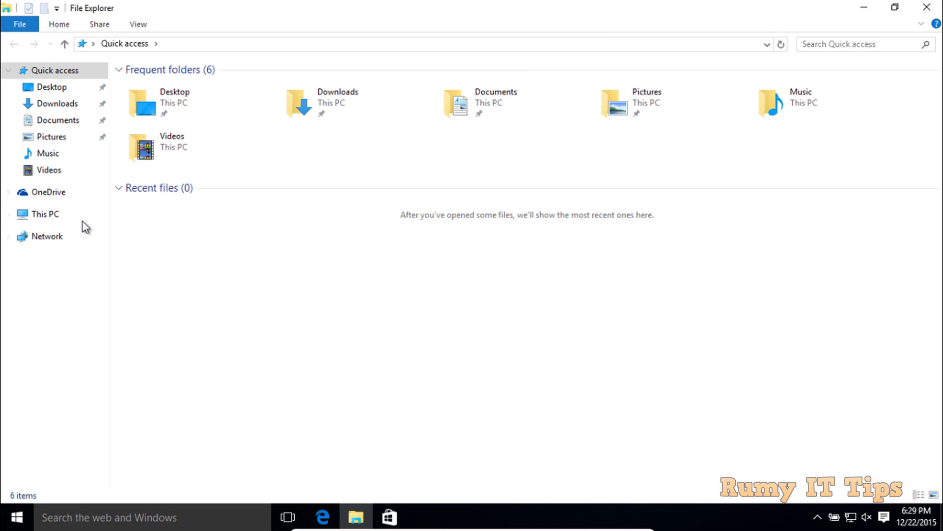
Step: Navigate This PC > C: > Program Files > WindowsApps and continue to gain permanent access
left_click(67, 218)
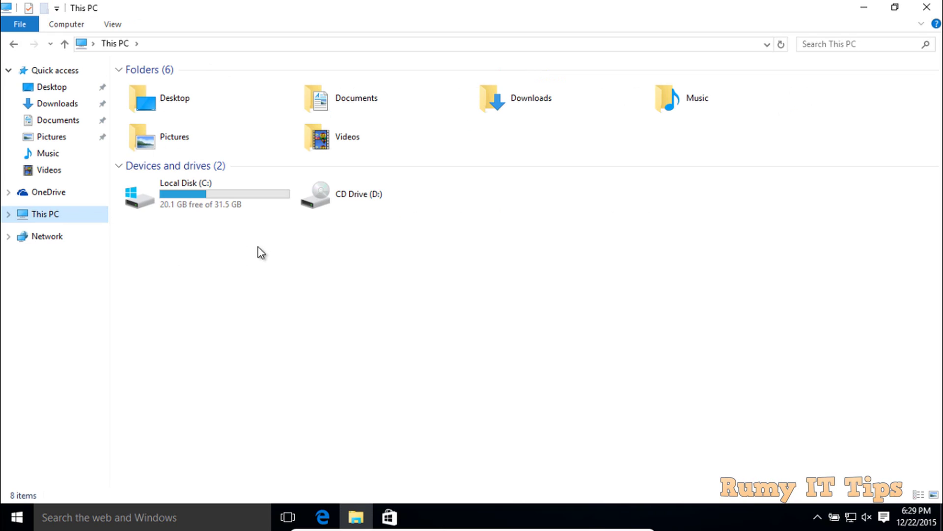
double_click(213, 177)
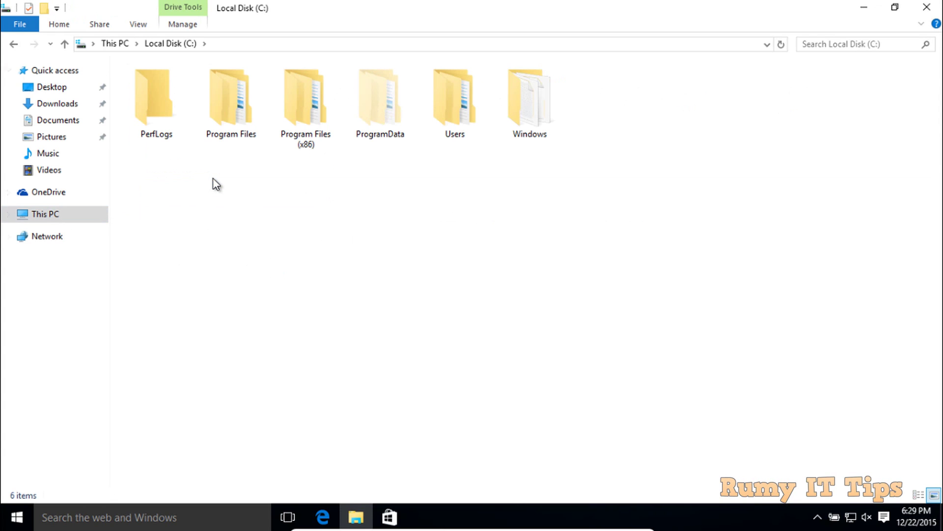
double_click(240, 125)
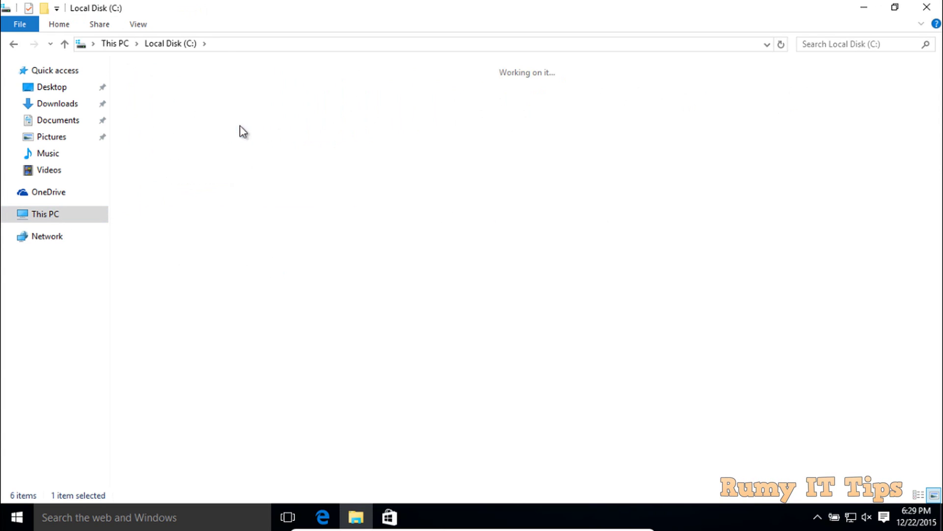
double_click(232, 217)
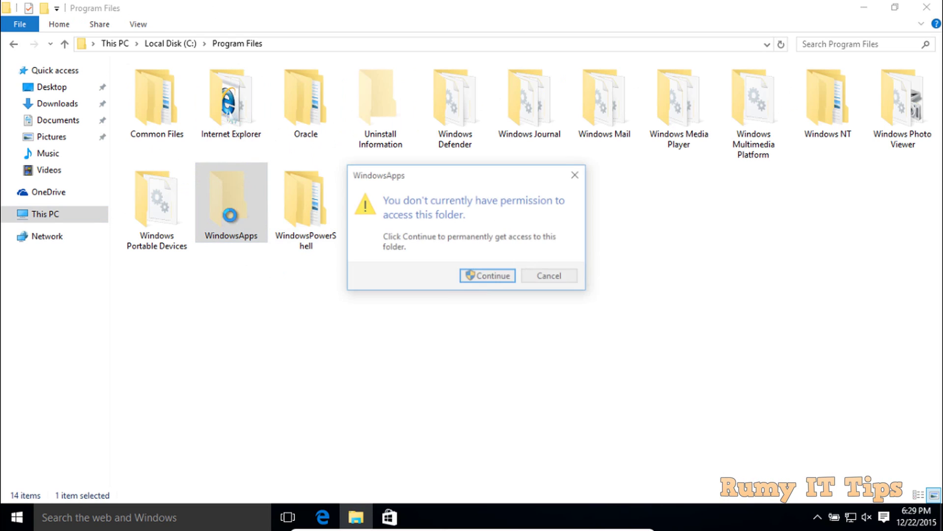
left_click(468, 278)
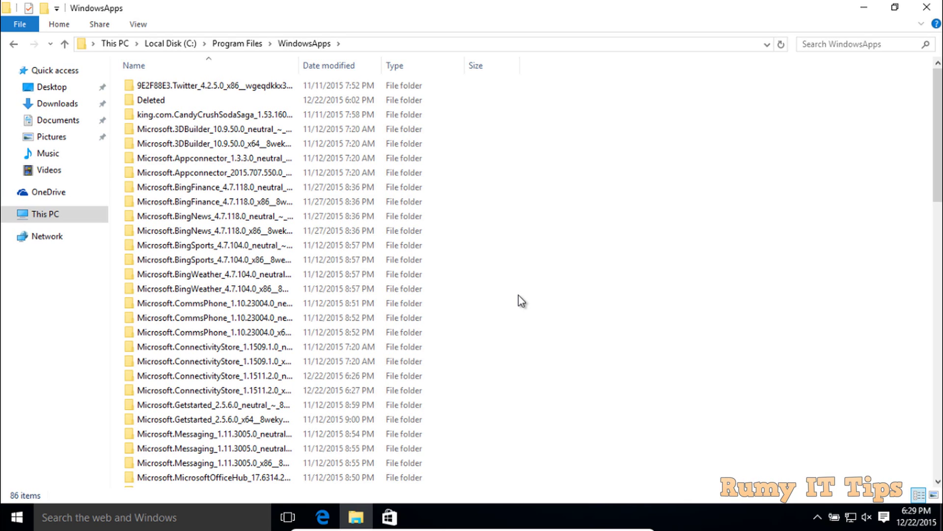
Step: Show the 86 WindowsApps package folders as large icons, browse them, then close the window
left_click(933, 495)
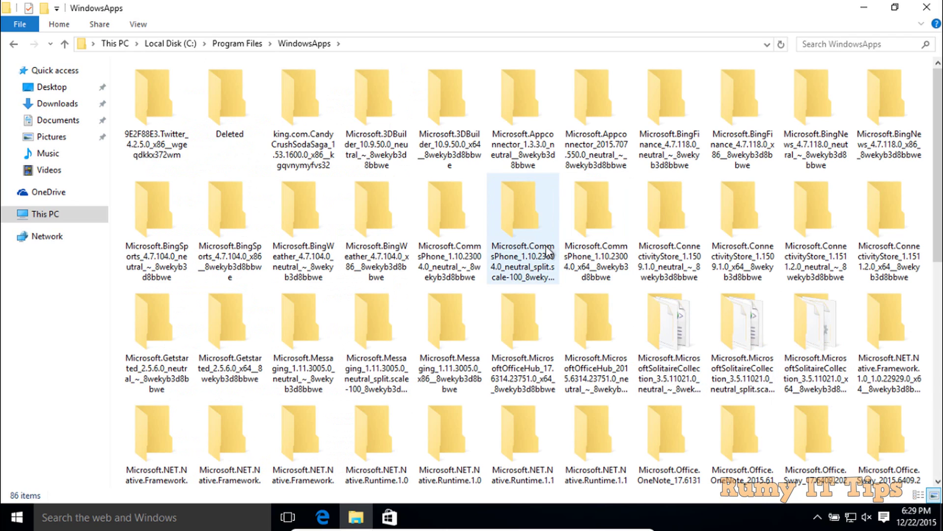
scroll(529, 262, "down", 10)
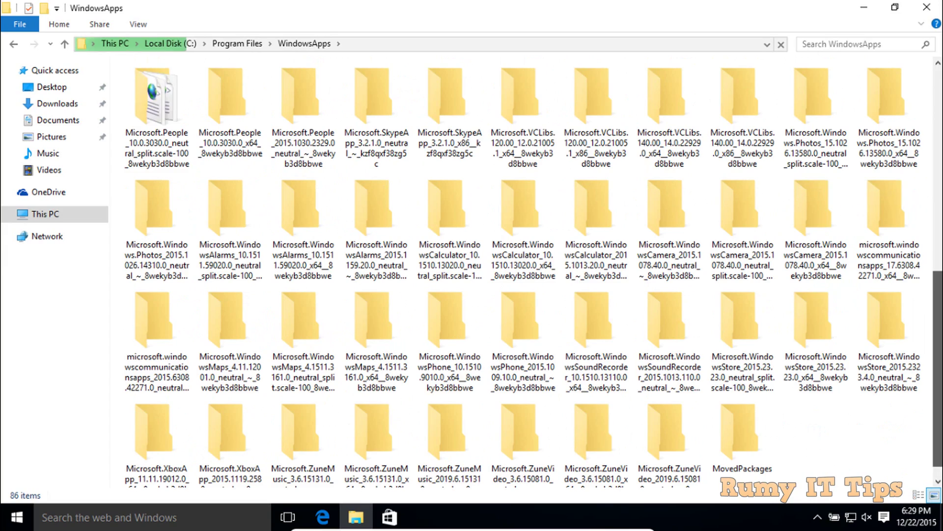
scroll(939, 289, "up", 3)
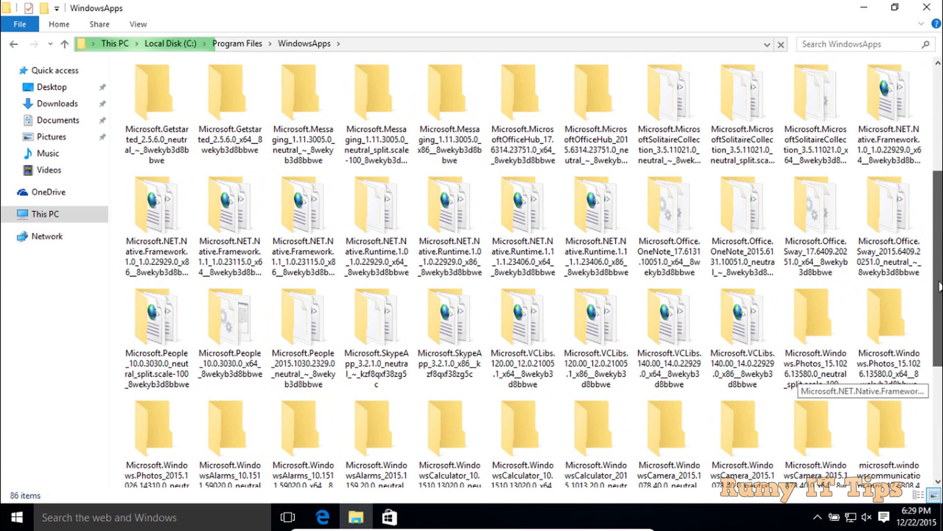
scroll(940, 289, "up", 5)
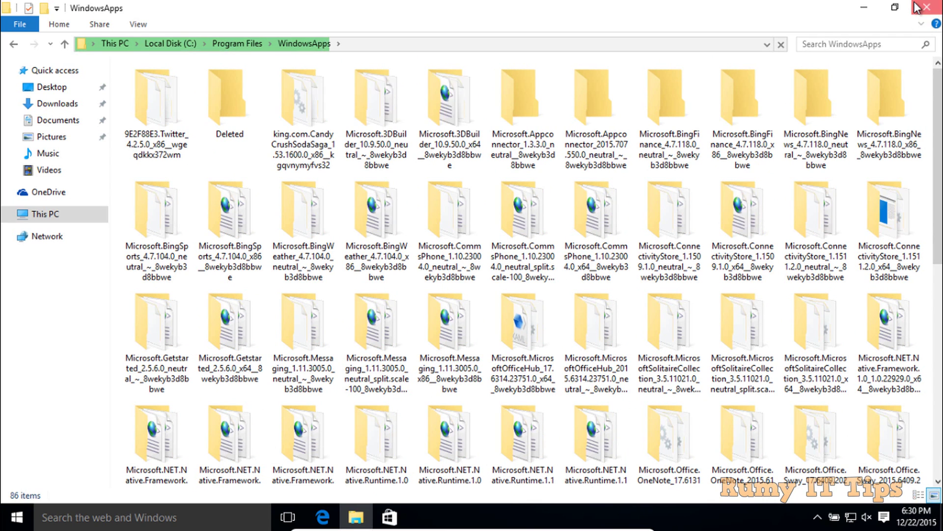
left_click(917, 7)
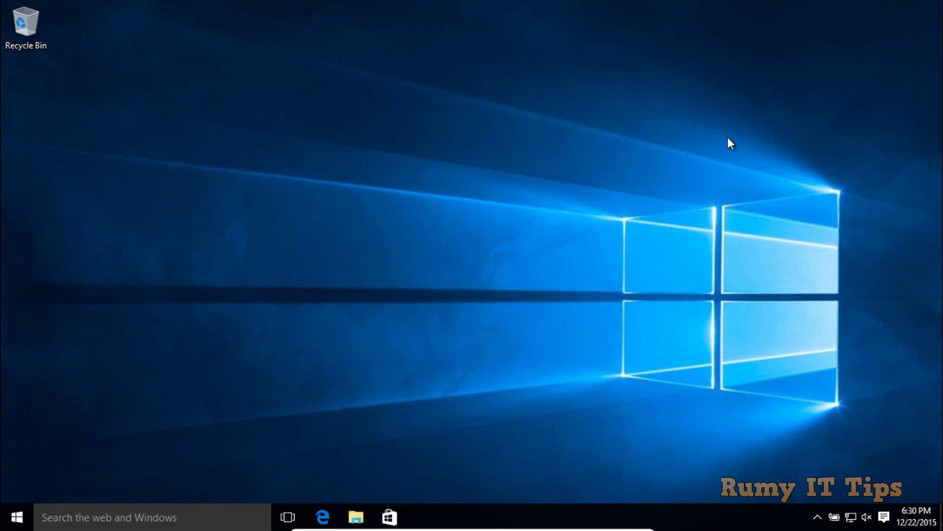